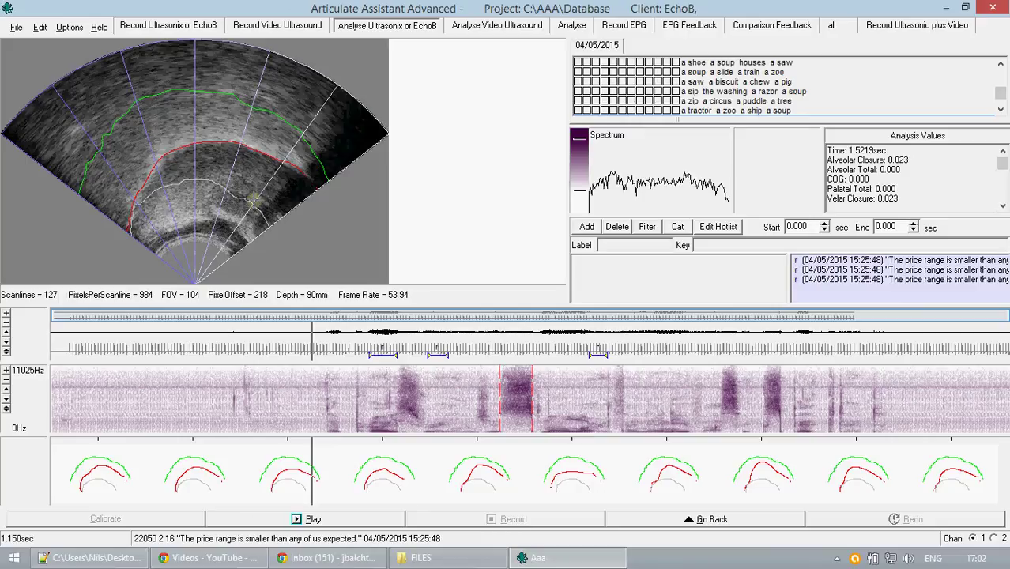
Step: Open the Spline Workspace from the ultrasound image's right-click menu
right_click(254, 201)
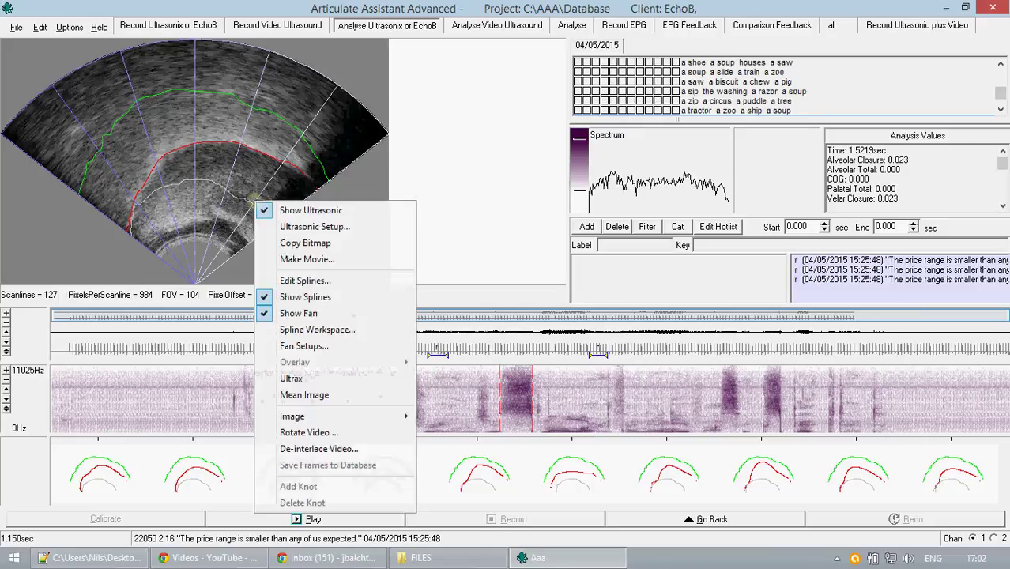
left_click(317, 331)
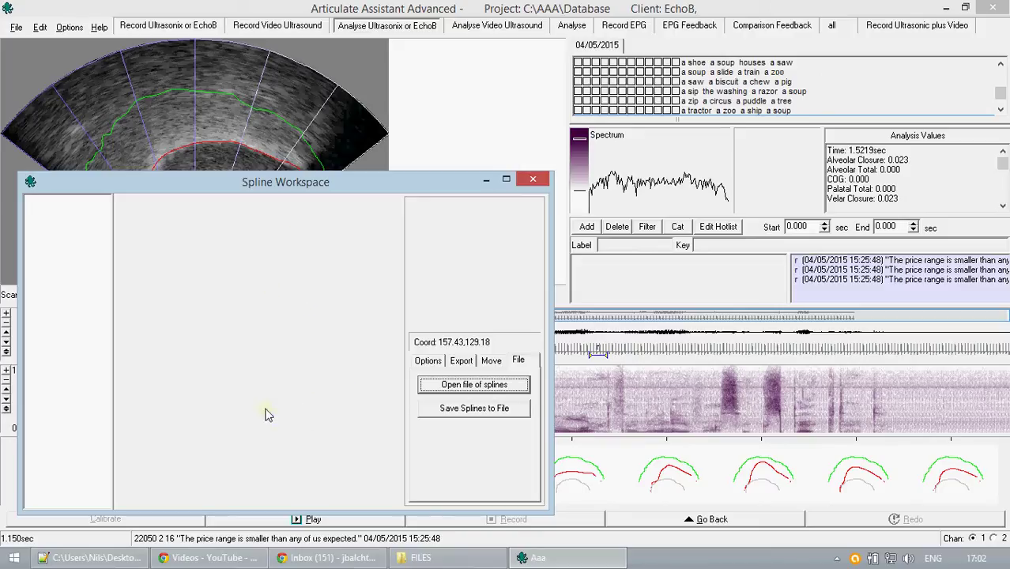
Step: Set up a data export to the Spline Workspace covering three annotations, with Tongue ticked
left_click(16, 27)
mouse_move(134, 152)
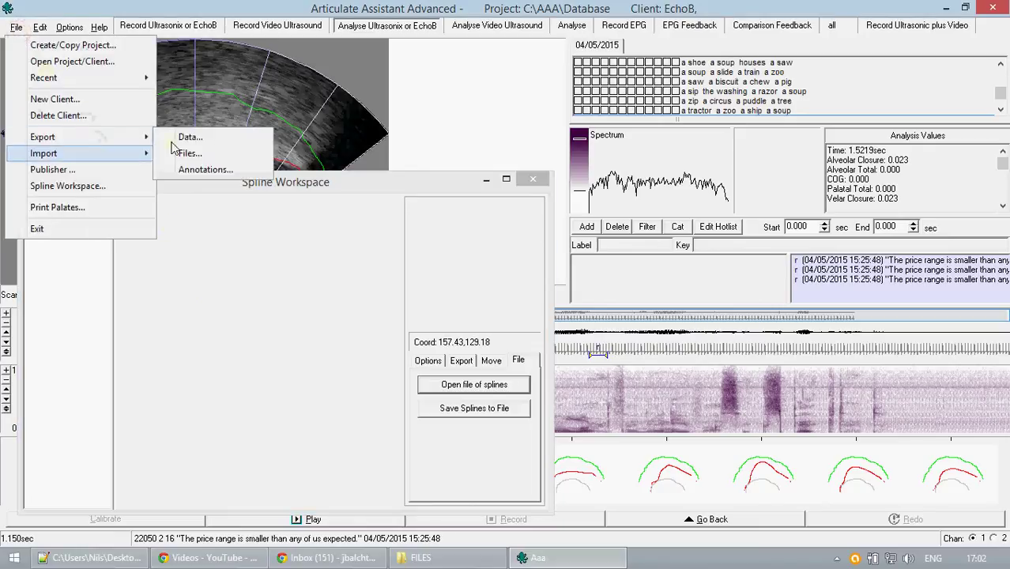
mouse_move(79, 137)
left_click(190, 136)
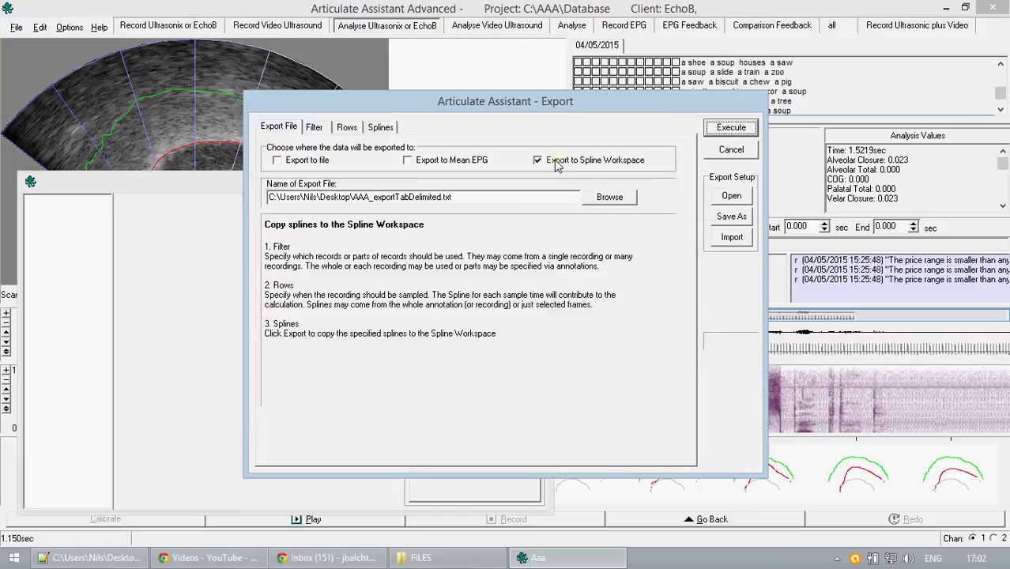
left_click(314, 127)
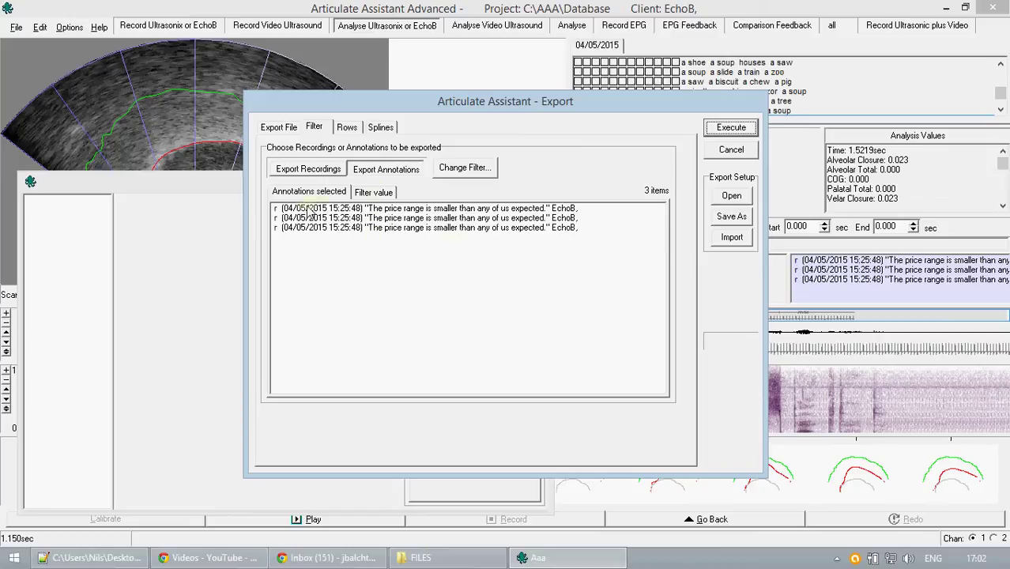
left_click(380, 128)
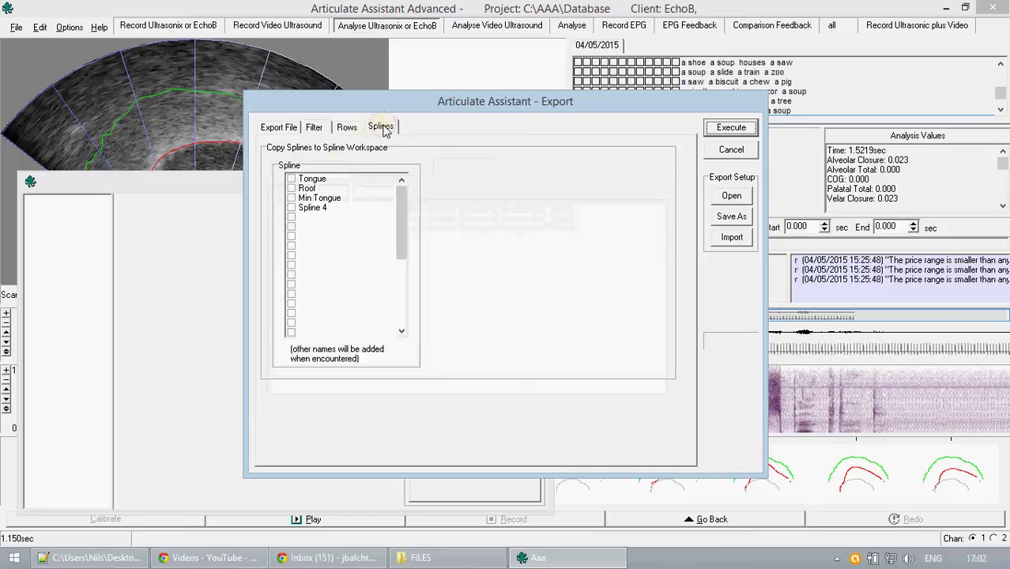
left_click(291, 179)
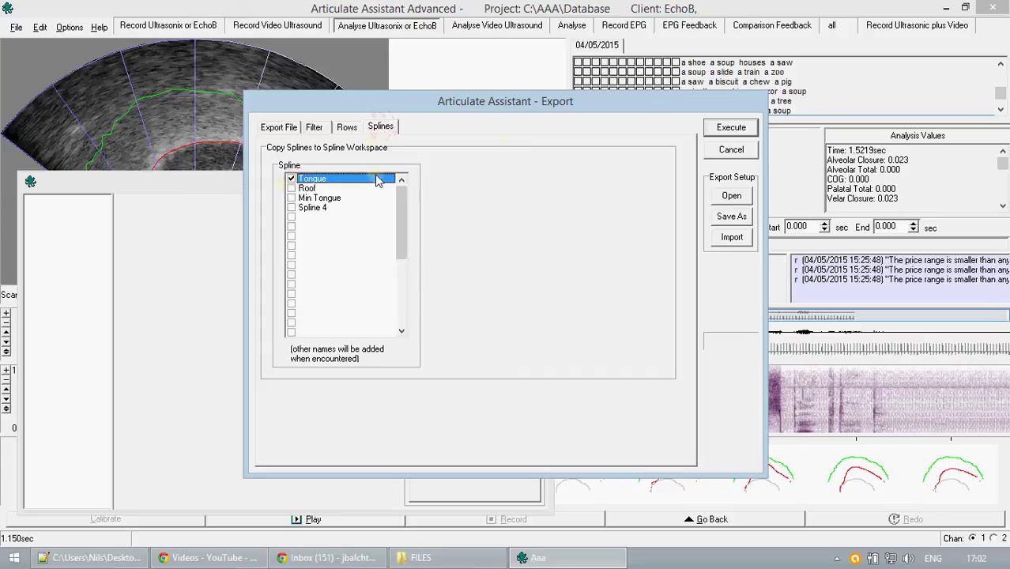
Step: Execute the Tongue spline export and drag the Spline Workspace to the screen bottom
left_click(716, 128)
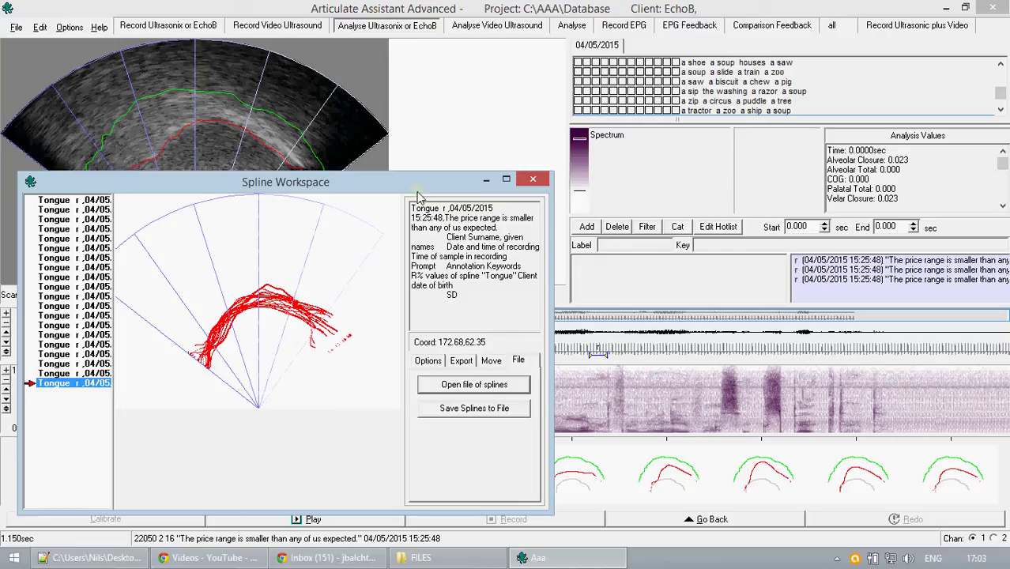
left_click_drag(417, 193, 404, 456)
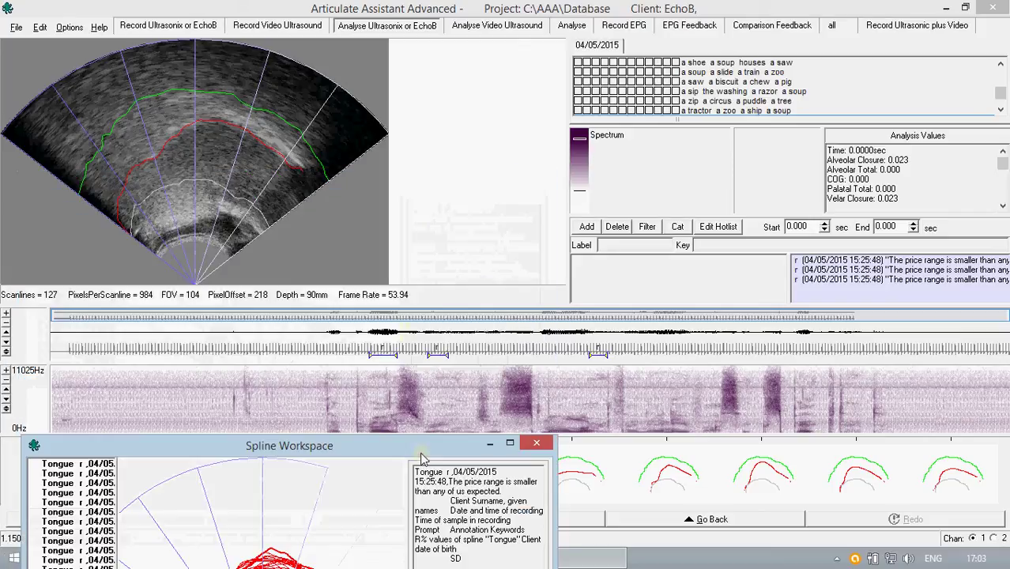
Step: Drop the workspace at the screen bottom and open Edit Splines, moved up and right
left_click(321, 181)
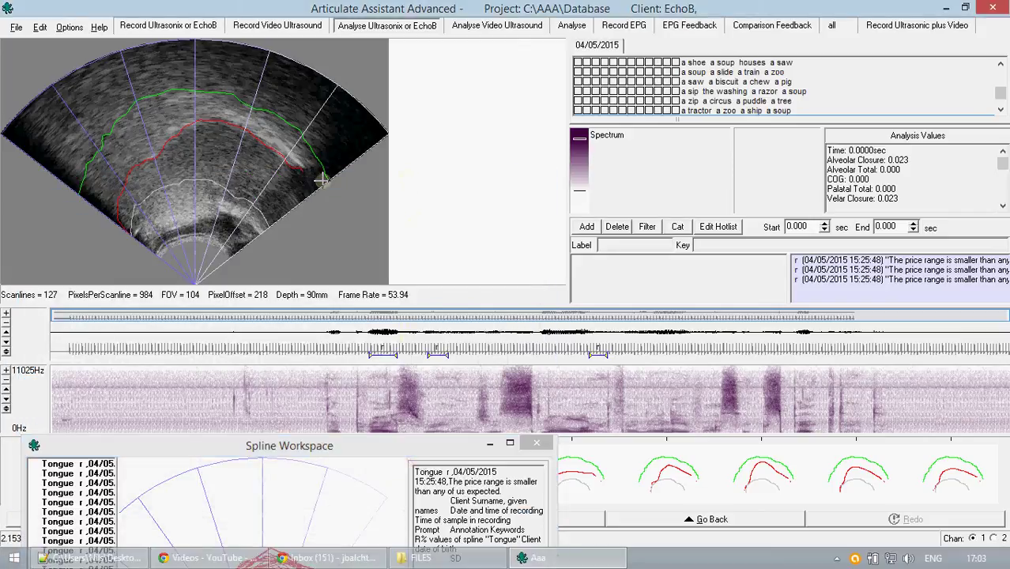
right_click(321, 180)
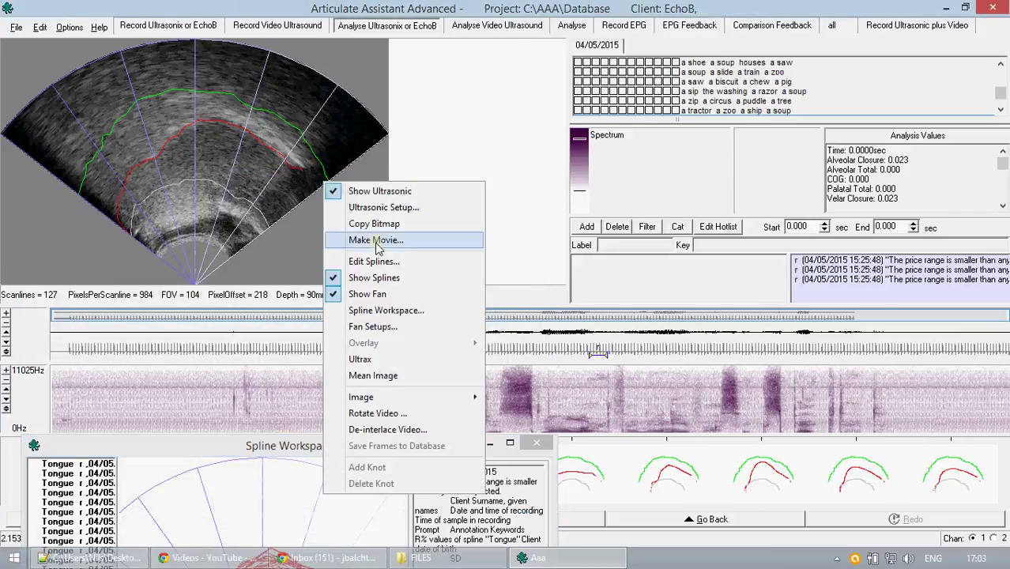
left_click(387, 263)
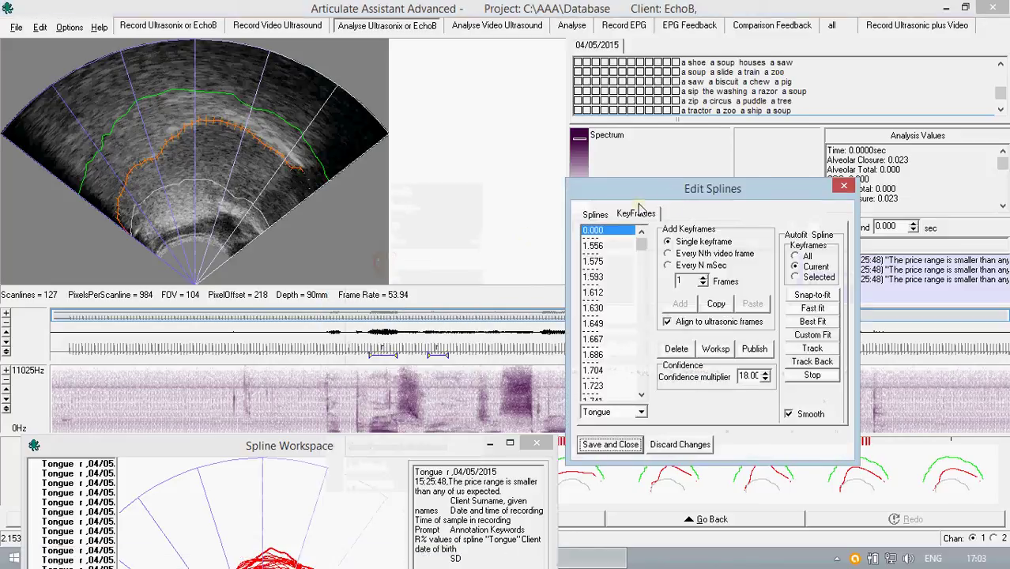
left_click_drag(690, 198, 730, 76)
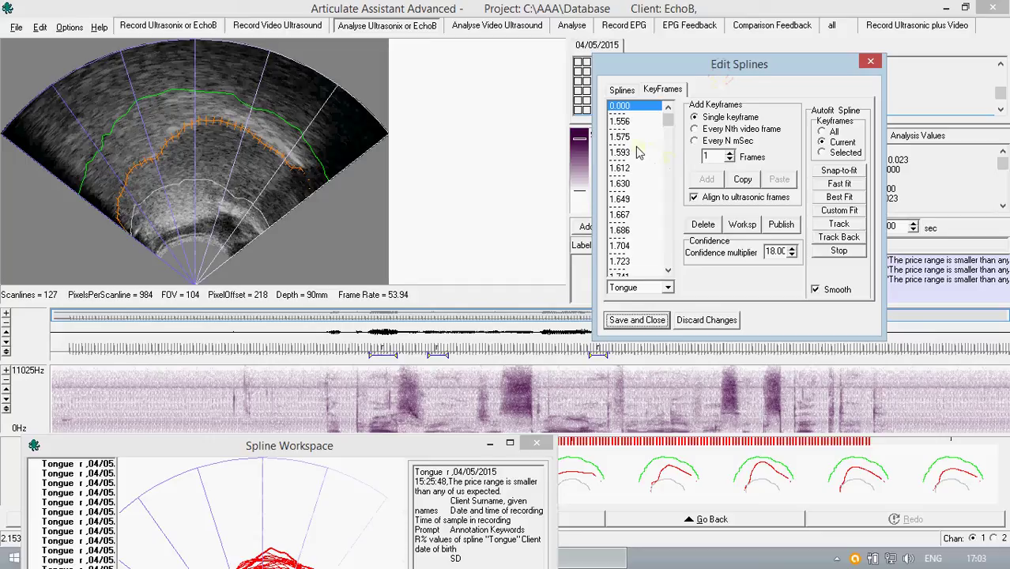
Step: Select the Tongue keyframes from 2.650 to 2.798 seconds on the waveform
left_click_drag(638, 152, 637, 263)
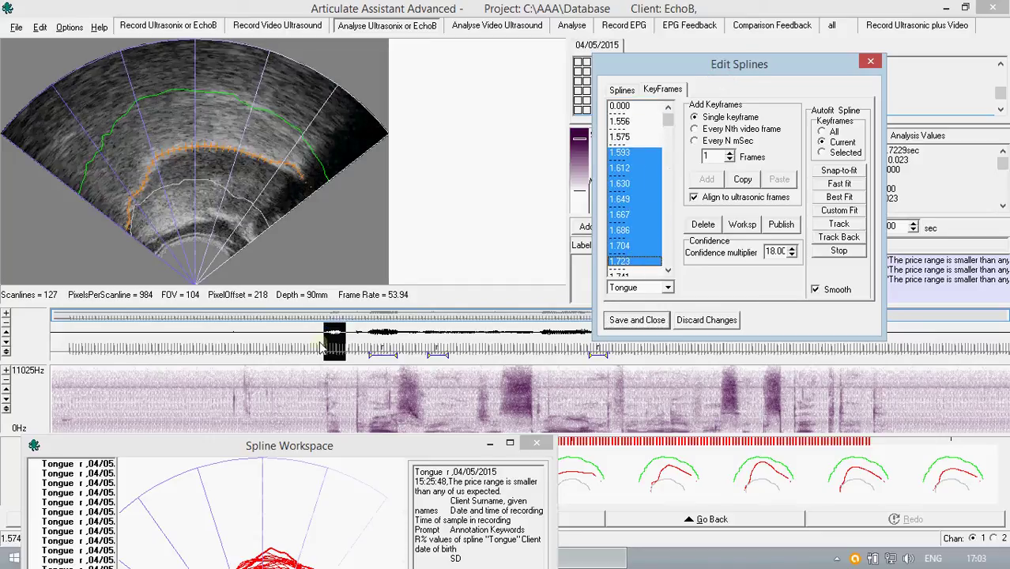
left_click_drag(322, 347, 753, 357)
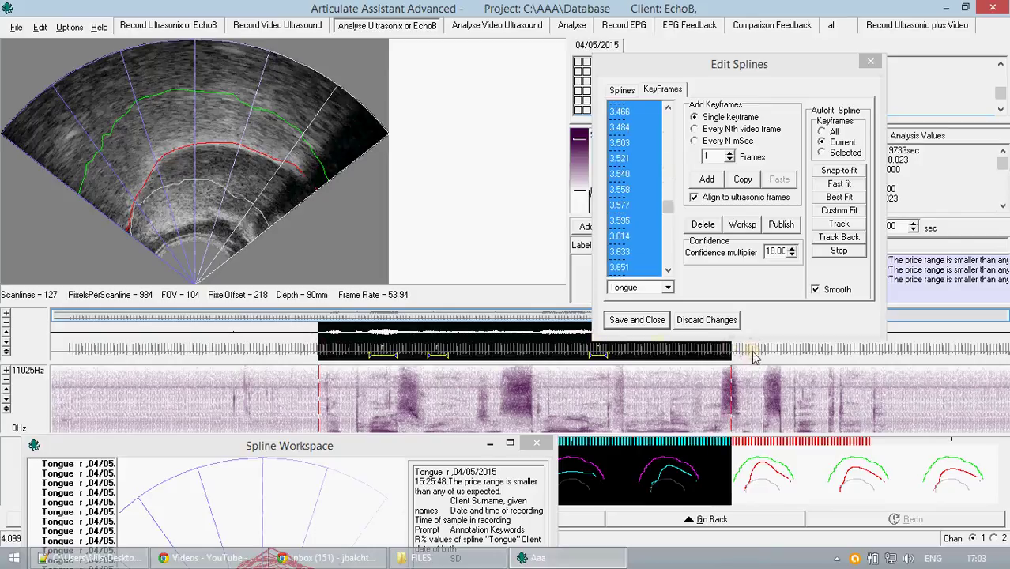
left_click(753, 357)
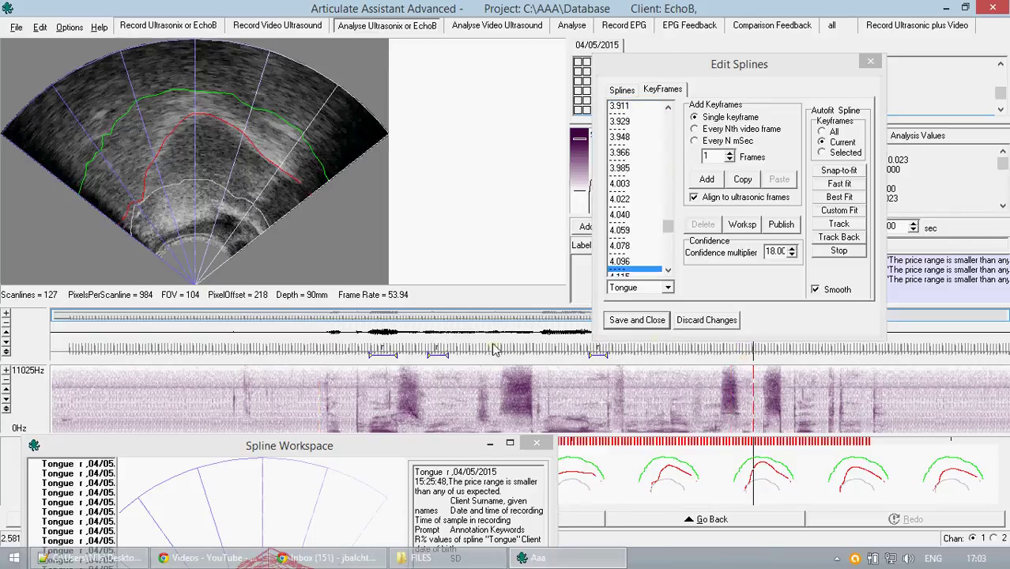
left_click_drag(501, 350, 533, 353)
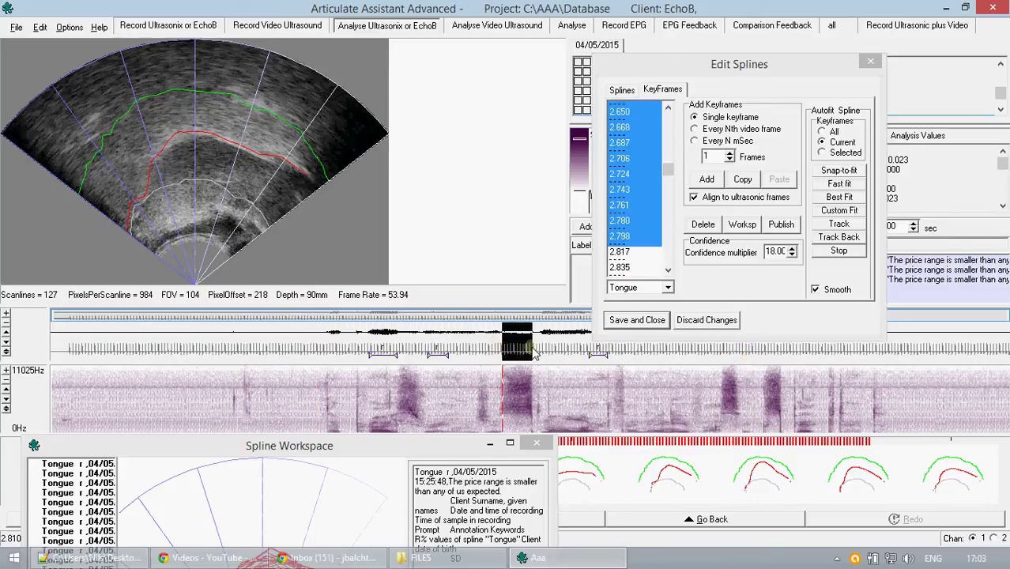
Step: Copy the 2.650–2.798 s Tongue splines to the workspace and drag it back up
left_click(623, 91)
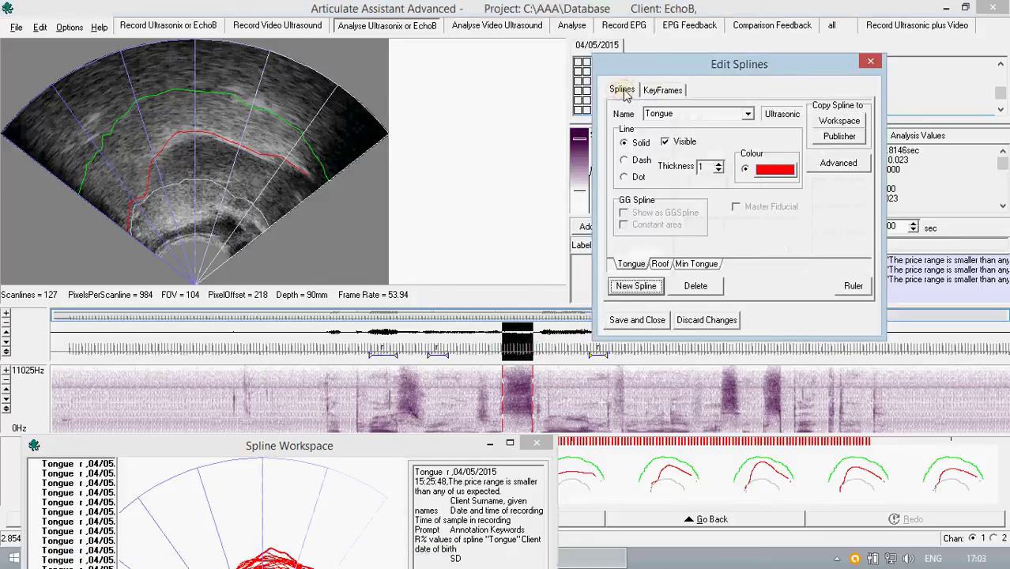
left_click(830, 119)
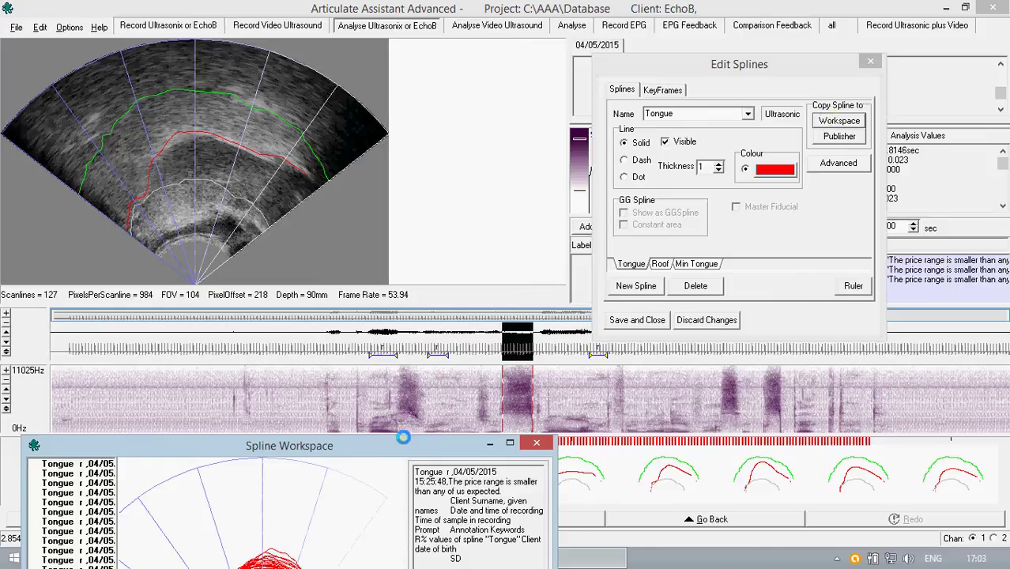
left_click_drag(407, 447, 395, 145)
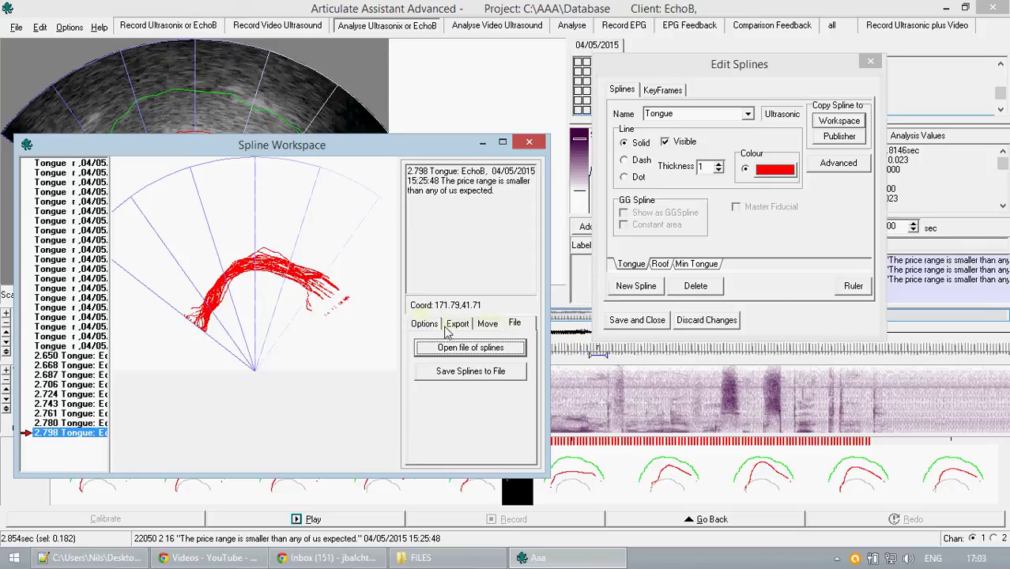
Step: Compute a mean and s.d. spline from the earlier Tongue splines and hide the individual splines
left_click(425, 324)
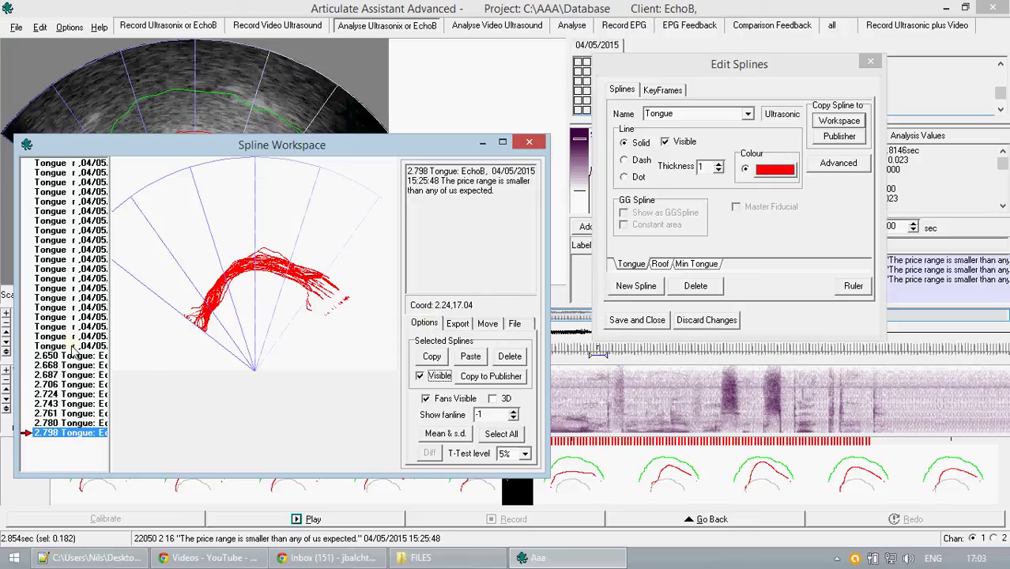
left_click_drag(73, 348, 75, 166)
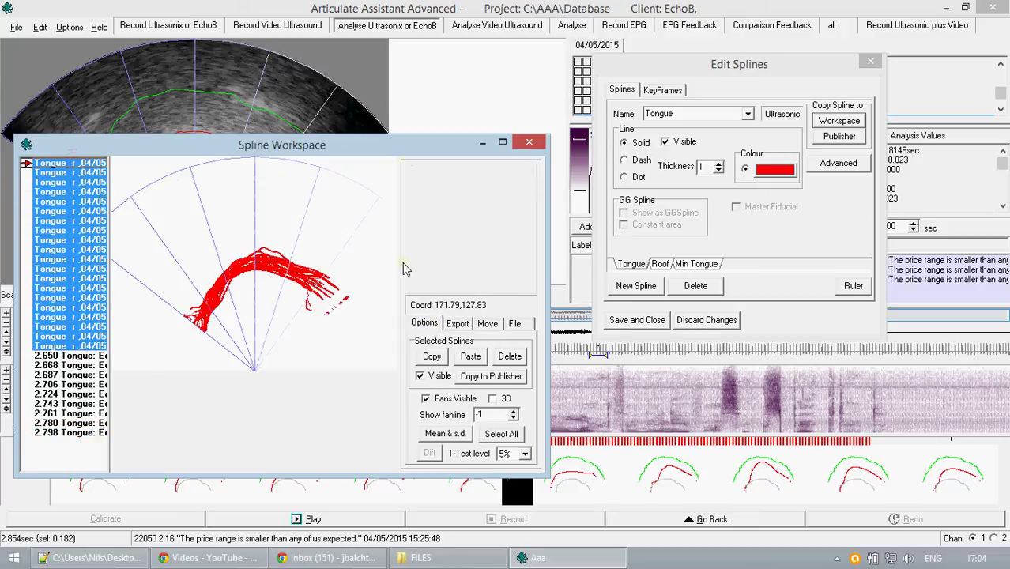
left_click(437, 437)
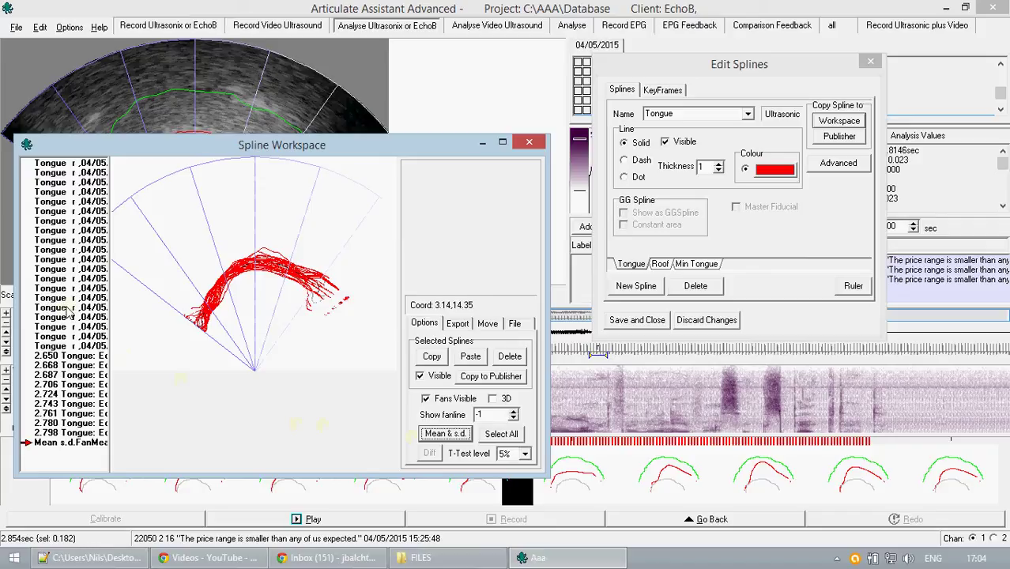
left_click_drag(68, 170, 67, 433)
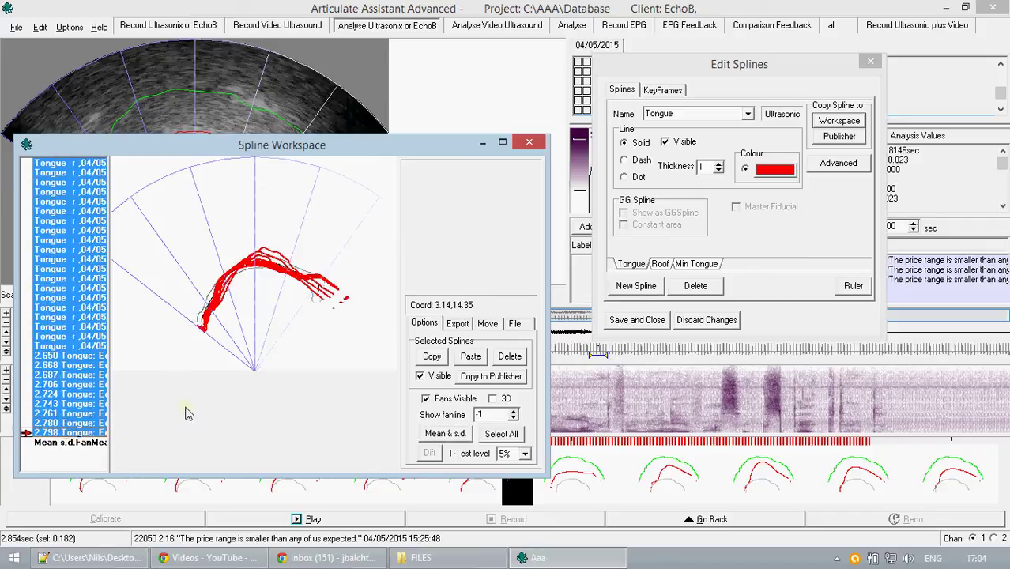
left_click(420, 376)
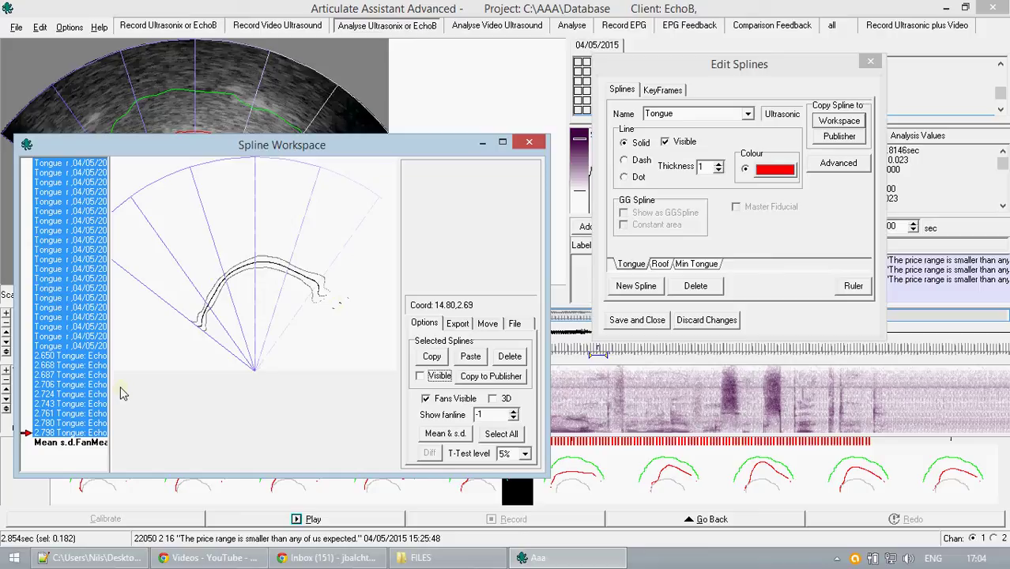
Step: Compute a second mean and s.d. spline from the 2.650–2.798 s Tongue splines
left_click(95, 394)
left_click_drag(75, 356, 76, 434)
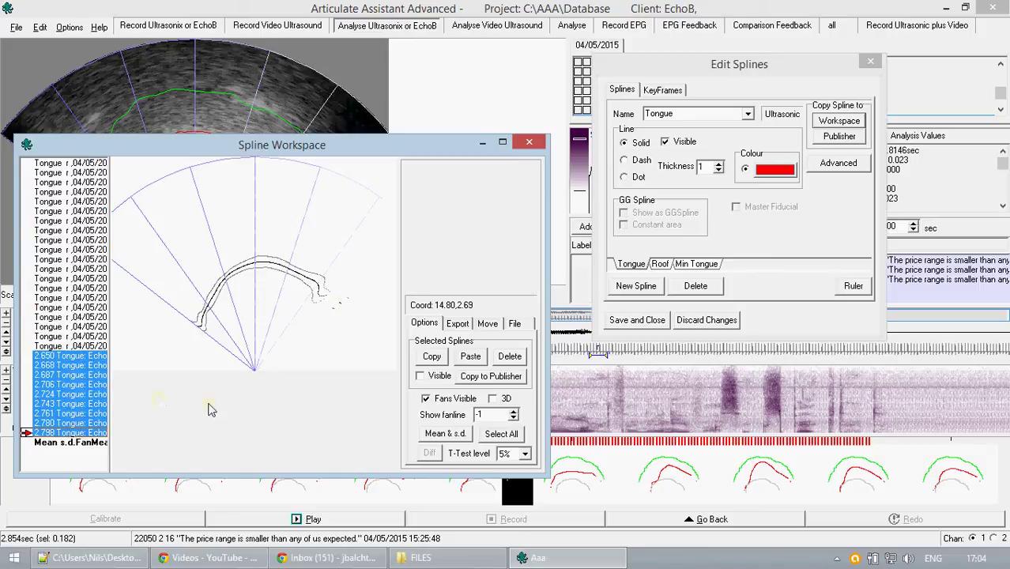
left_click(439, 433)
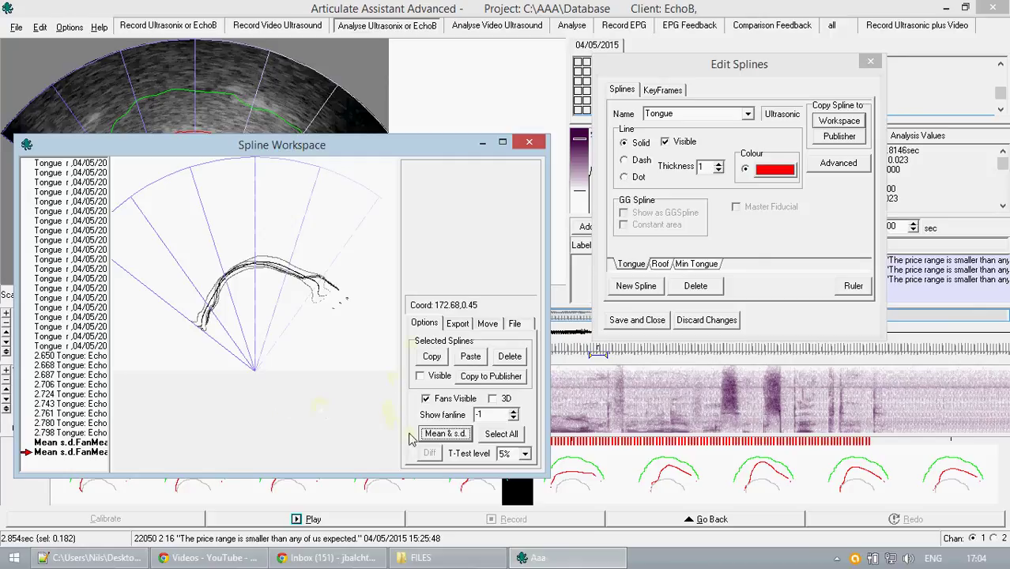
Step: Create DifferencefanDist from both Mean s.d. splines, then view the second mean's fan statistics
left_click(87, 442)
left_click(93, 453, "shift")
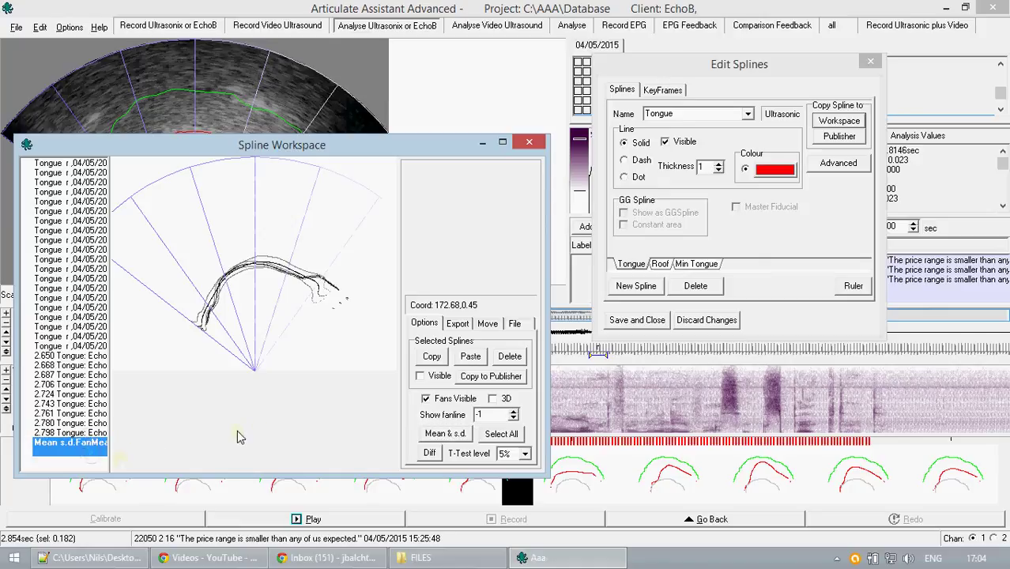
left_click(429, 453)
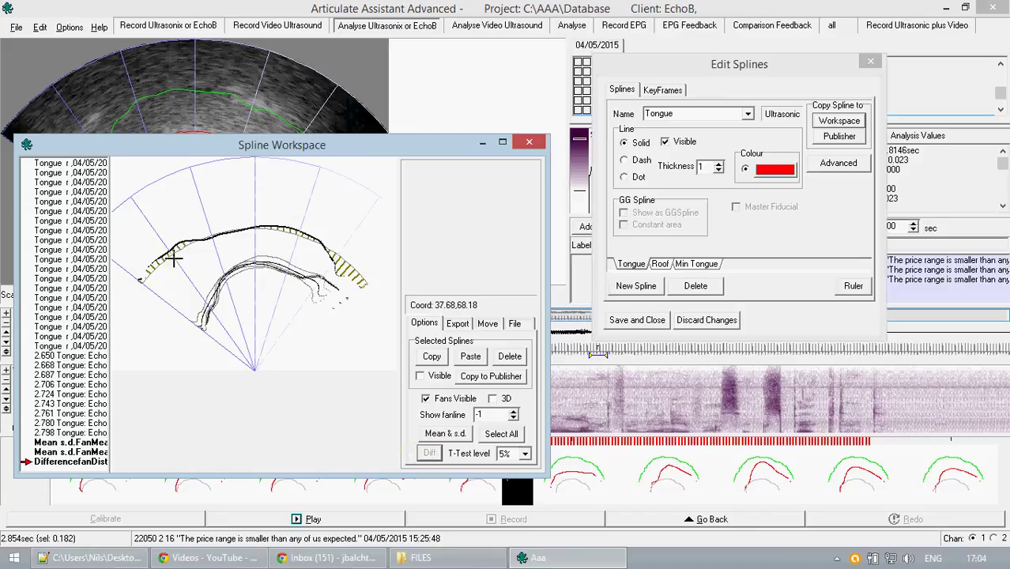
left_click(57, 442)
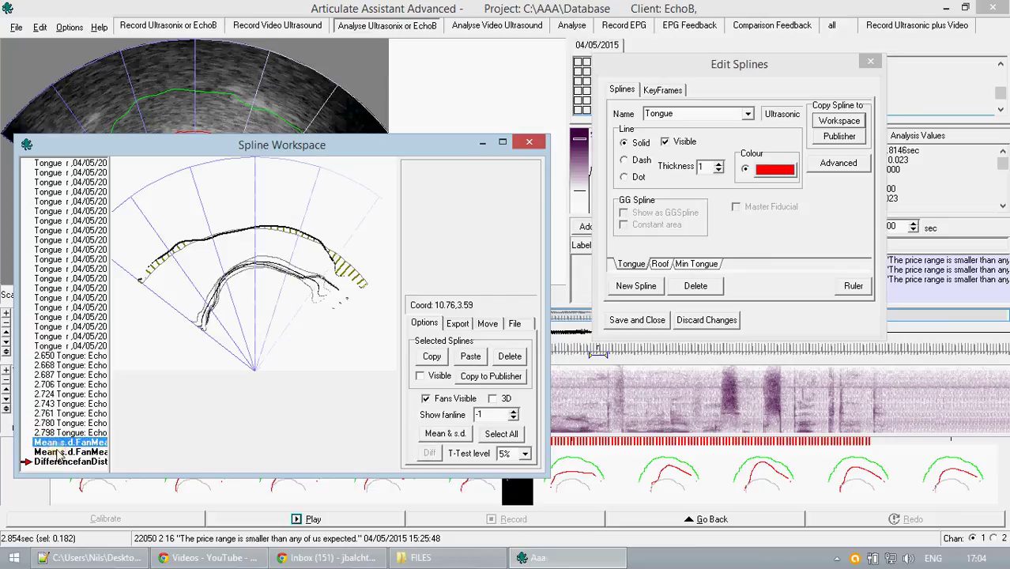
key("Delete")
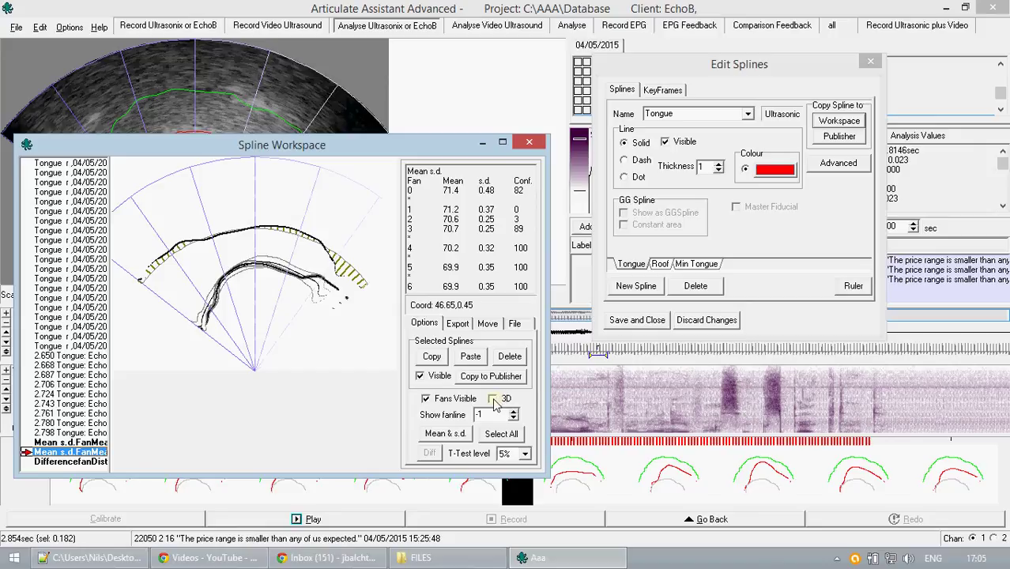
Step: Switch the plot to 3D, tilt it side-on, and show the Export settings
left_click(492, 399)
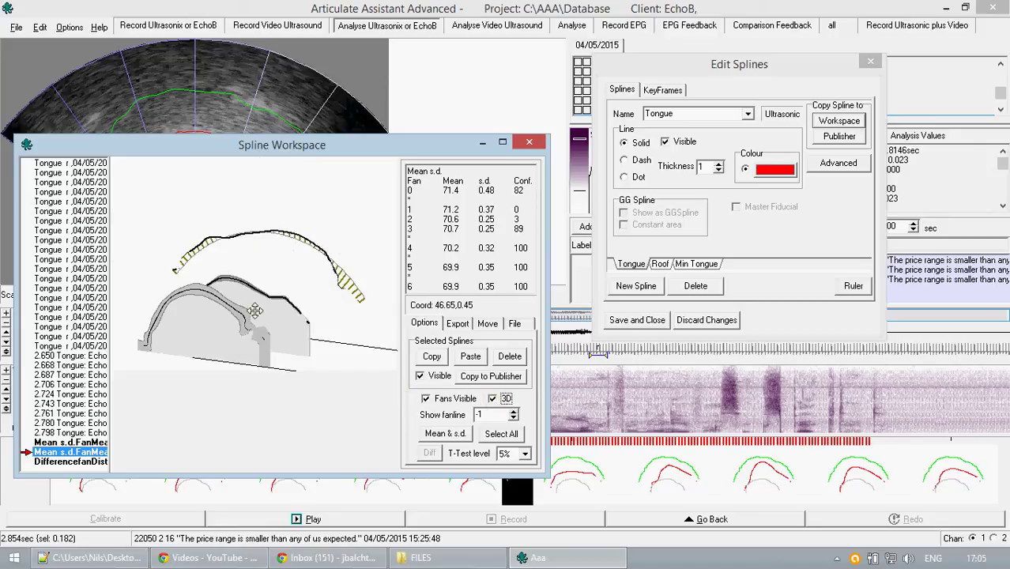
mouse_move(314, 327)
left_mouse_down()
mouse_move(334, 304)
mouse_move(326, 316)
left_mouse_up()
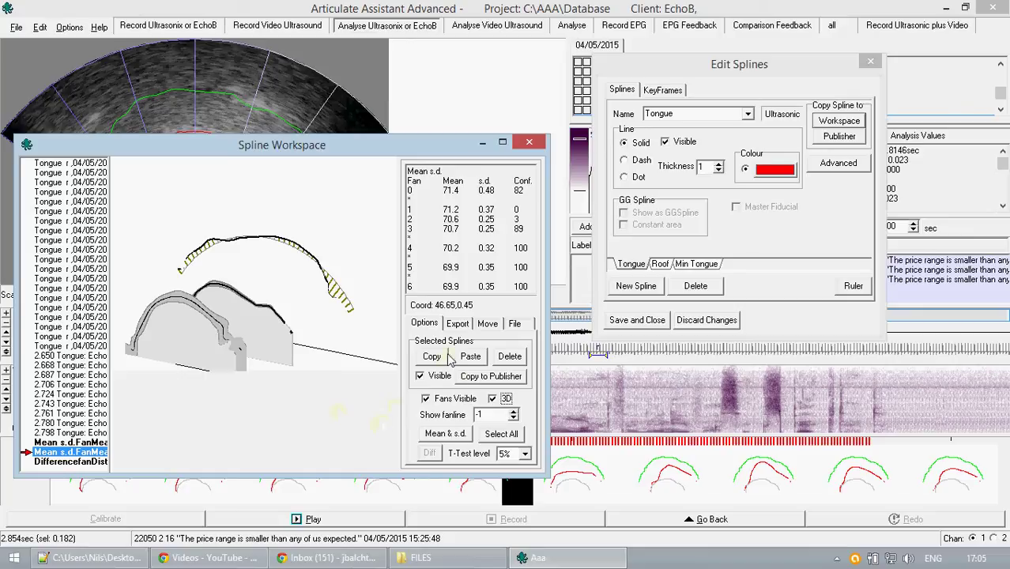
left_click(457, 324)
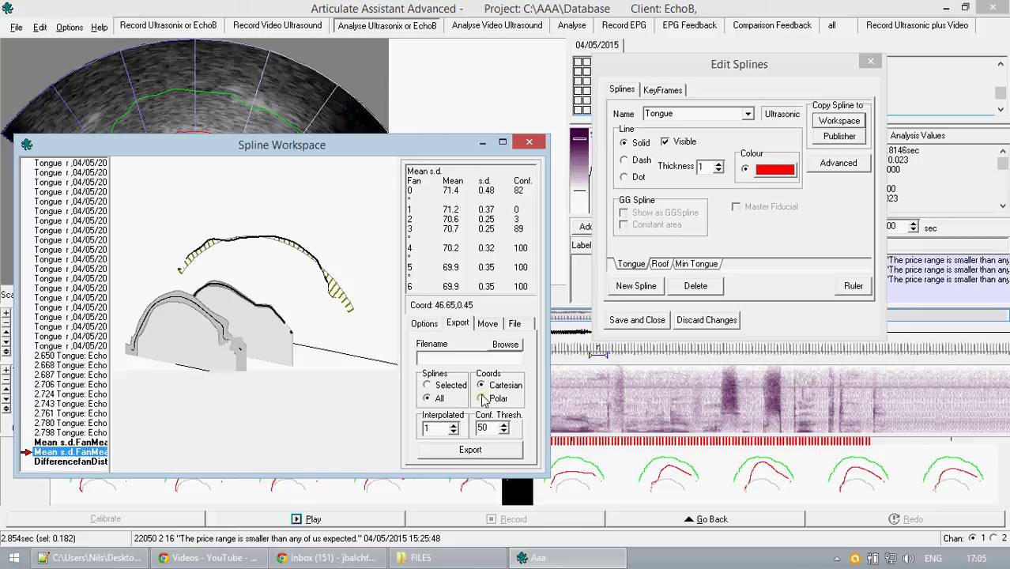
Step: Review DifferencefanDist's p-values, then the first Mean s.d. statistics beside the Move controls
left_click(79, 461)
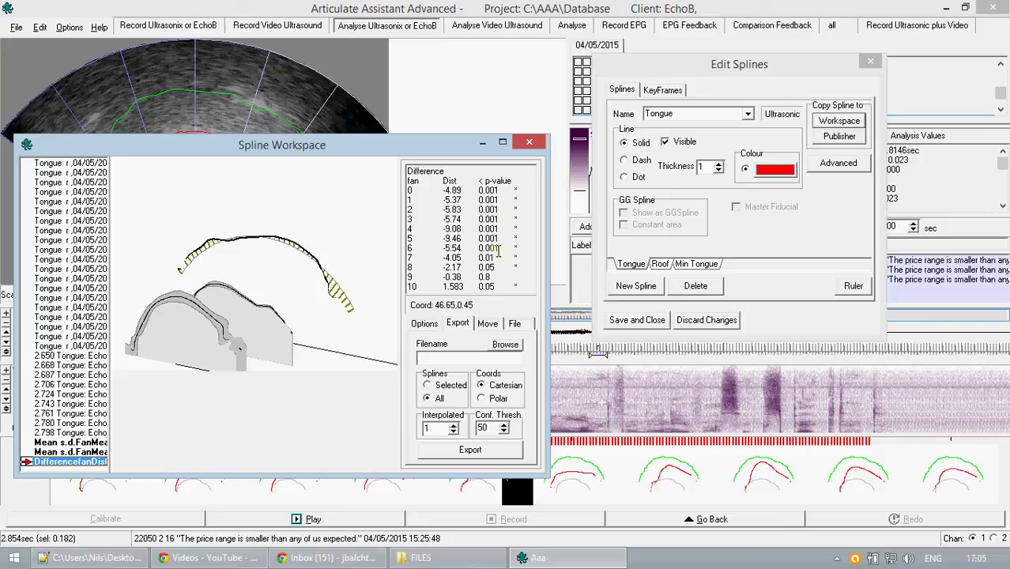
left_click(426, 325)
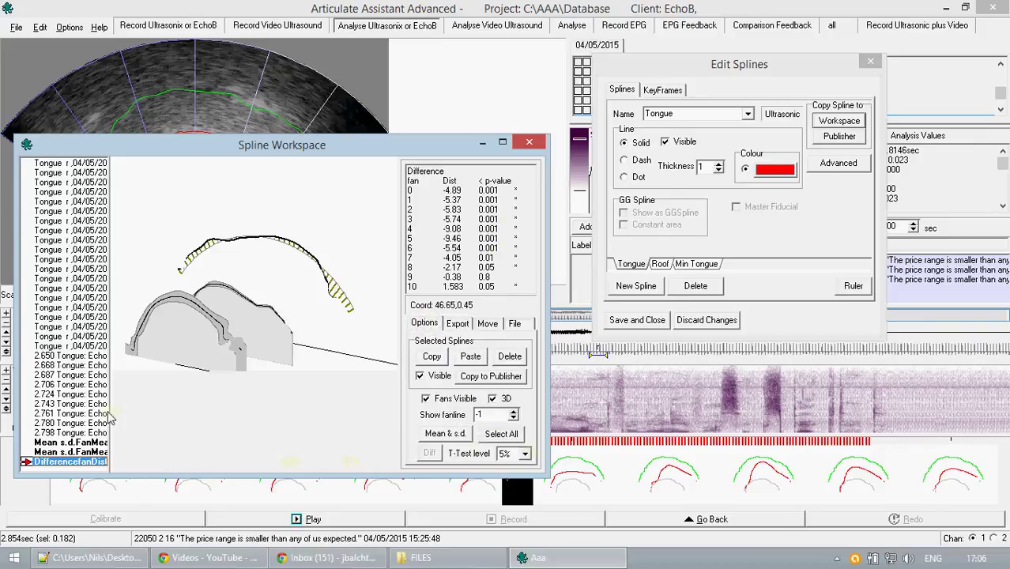
left_click(78, 417)
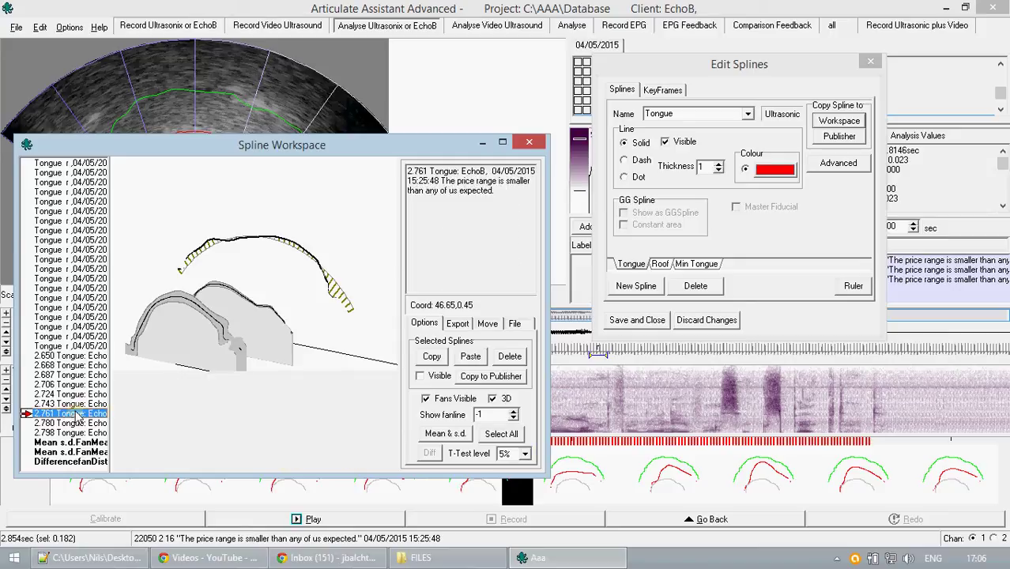
left_click(76, 444)
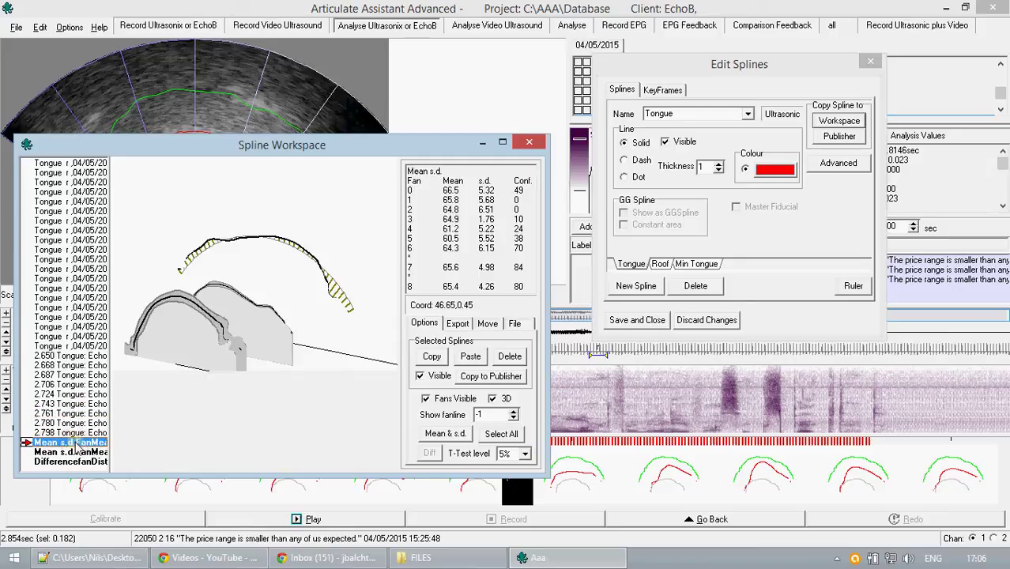
left_click(476, 327)
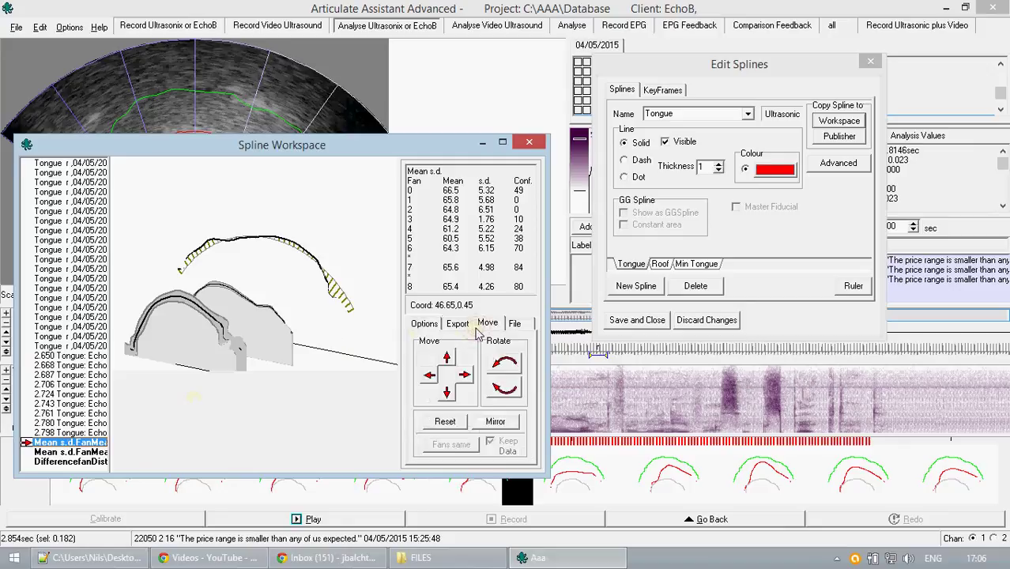
Step: Select DifferencefanDist and uncheck 3D for the flat 2-D fan display
left_click(93, 463)
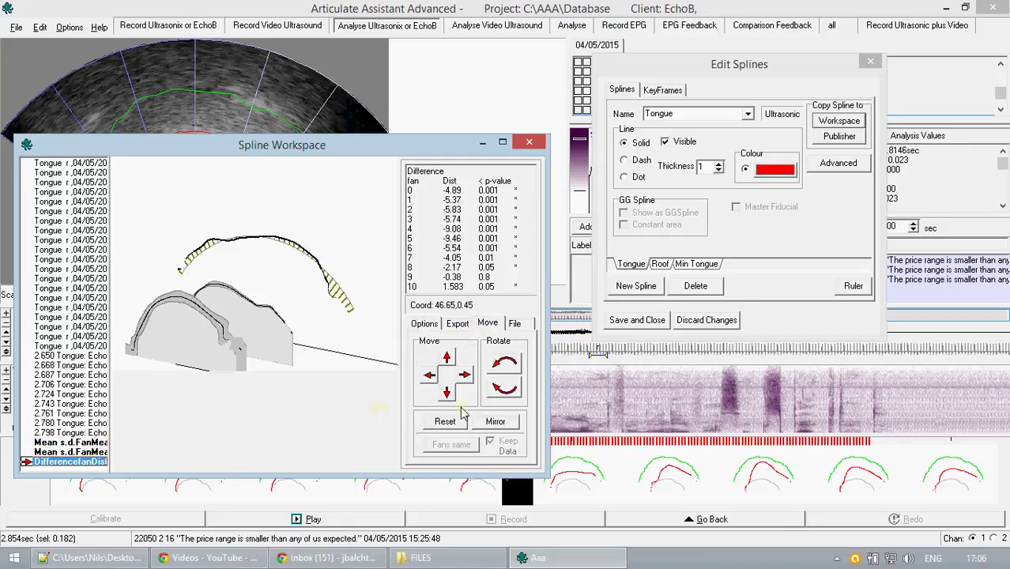
left_click(427, 325)
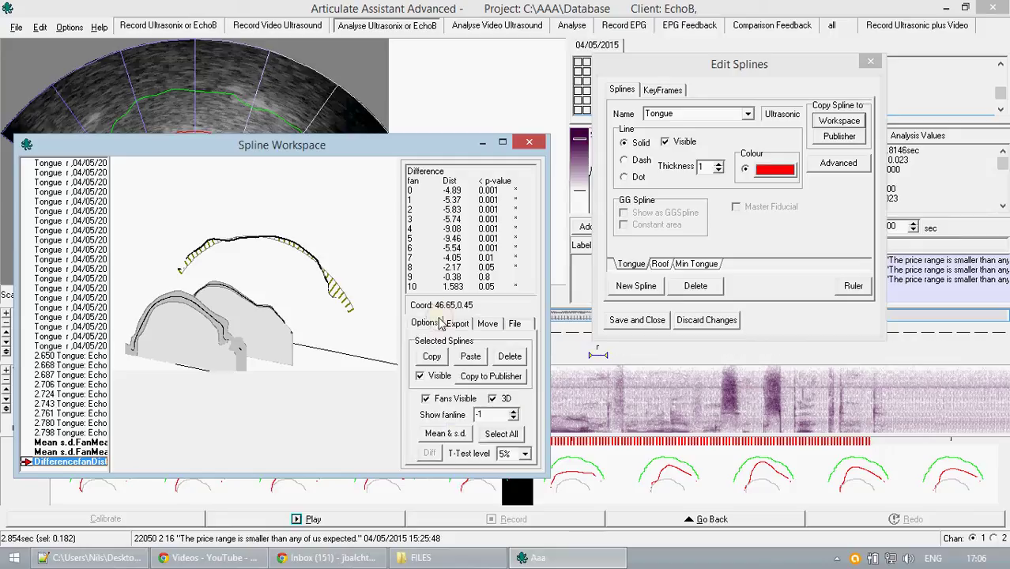
left_click(493, 399)
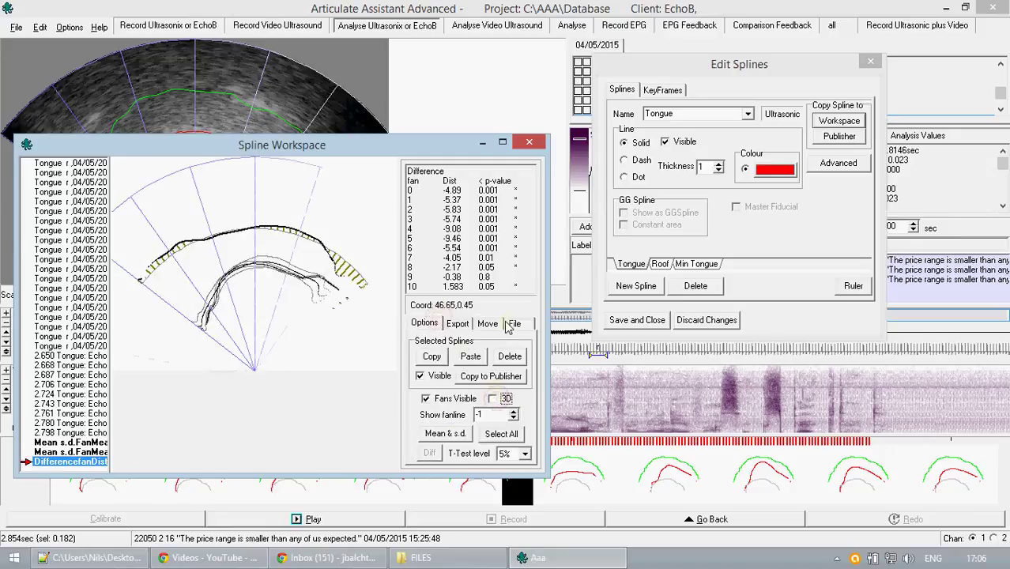
Step: Shift, rotate and mirror the splines on the Move tab, then Reset their orientation
left_click(497, 324)
left_click(447, 361)
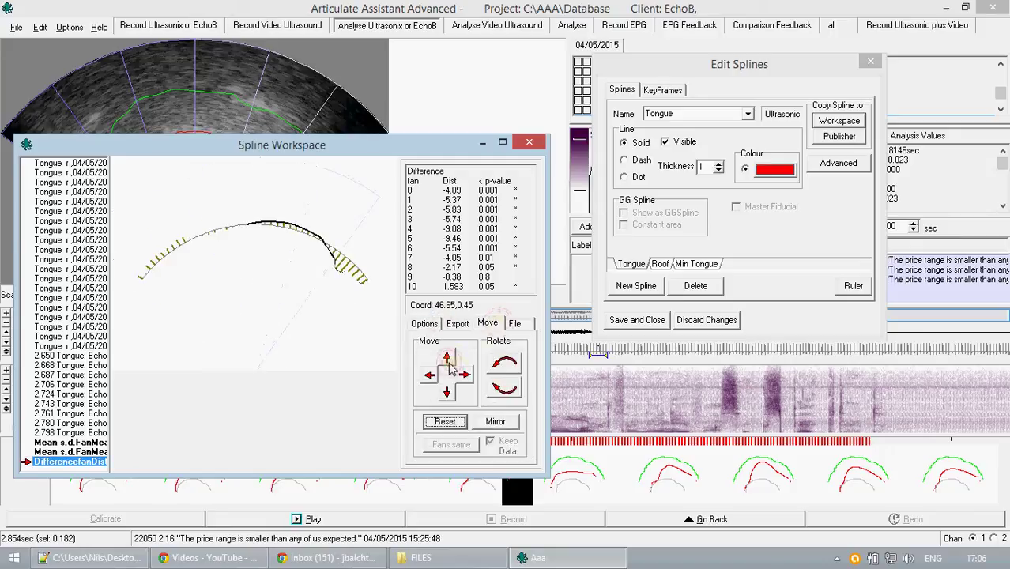
left_click(499, 365)
left_click(501, 364)
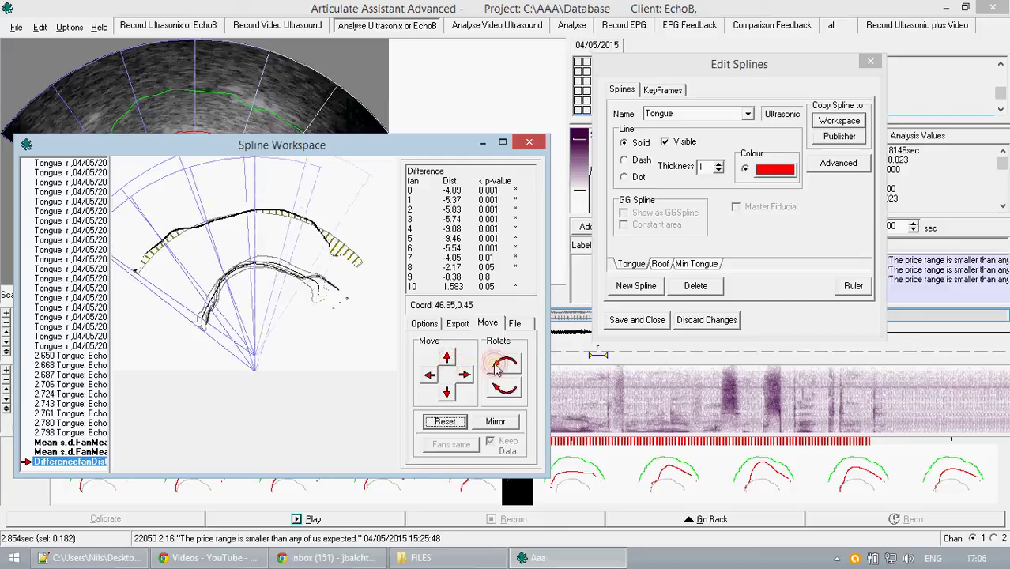
left_click(493, 423)
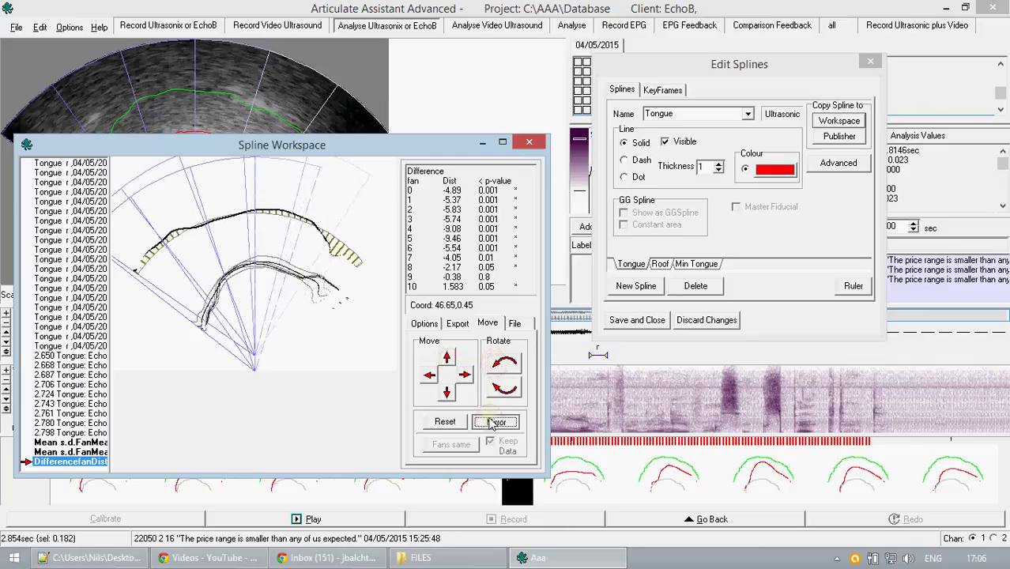
left_click(493, 423)
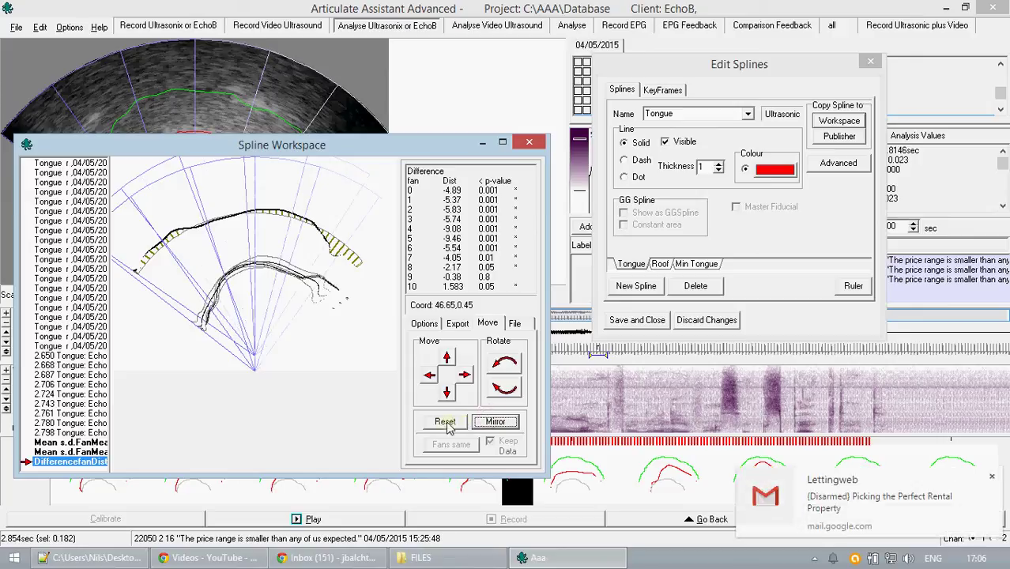
left_click(445, 423)
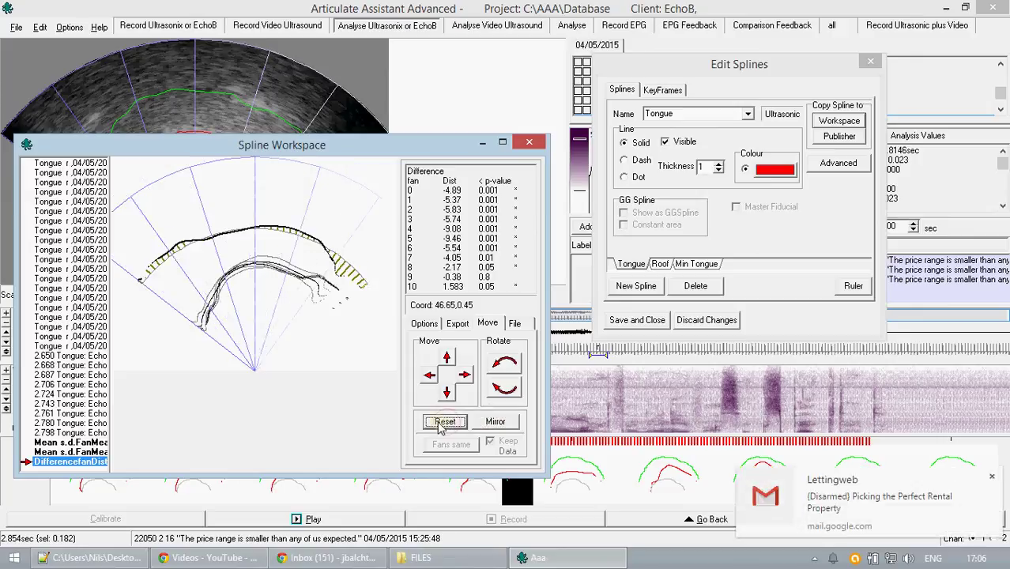
Step: Show the Spline Workspace's commands for opening and saving spline files
left_click(515, 325)
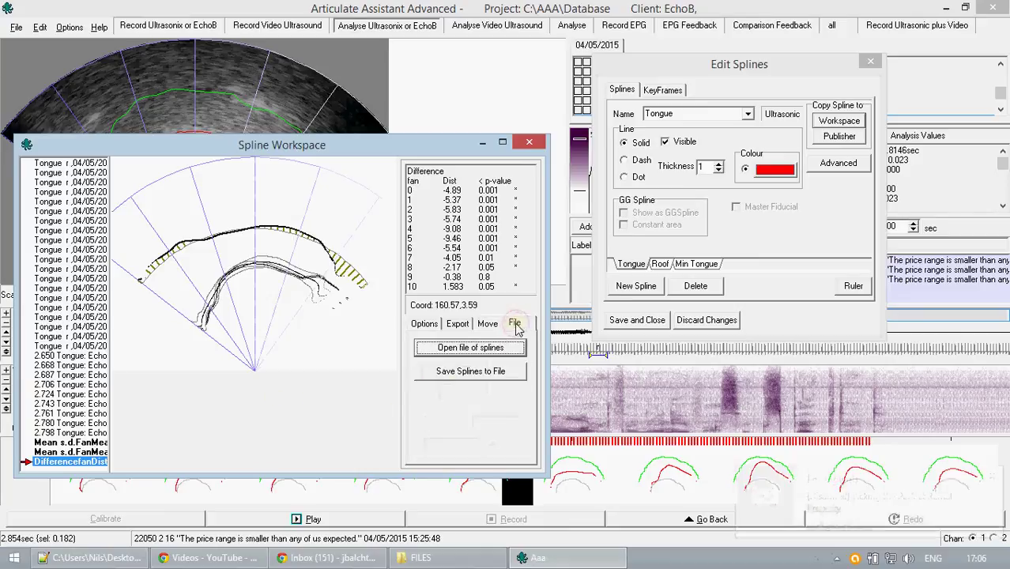